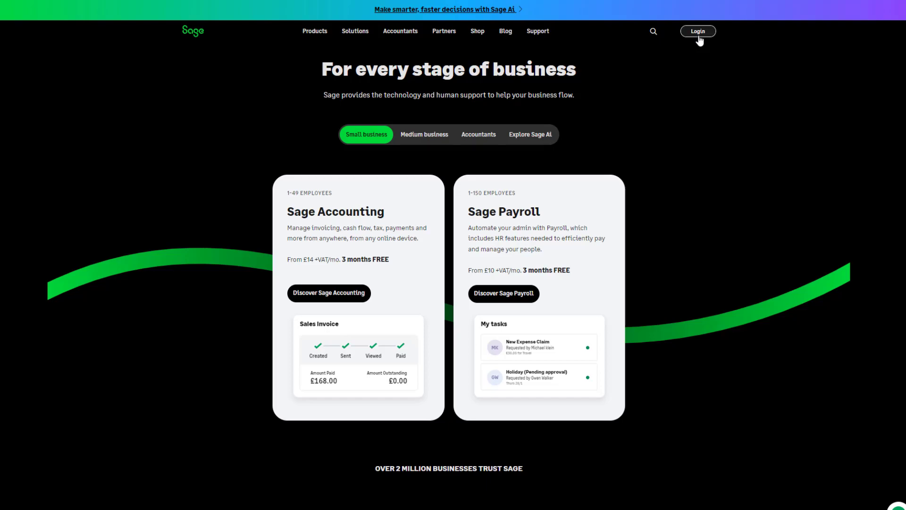
# Step: Go to the Sage login portal and choose Sage Accounting to start the authenticator app setup
pyautogui.click(699, 36)
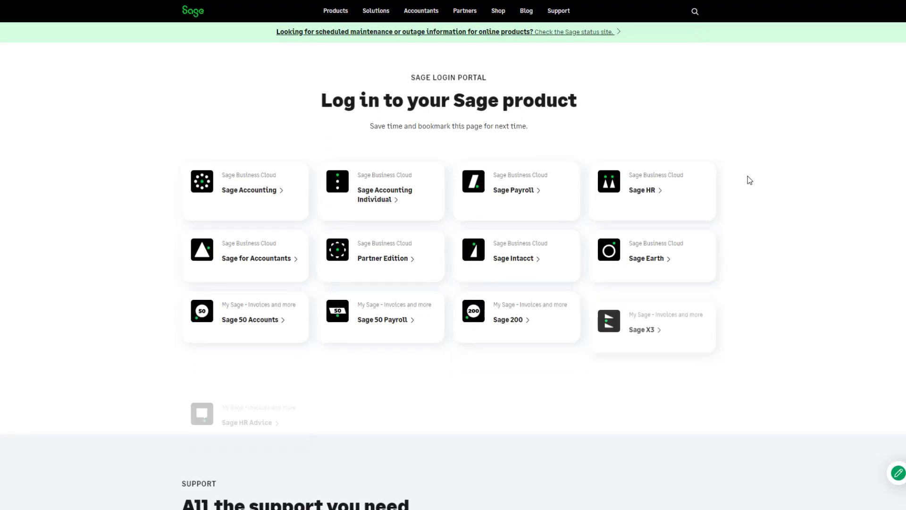
pyautogui.click(301, 206)
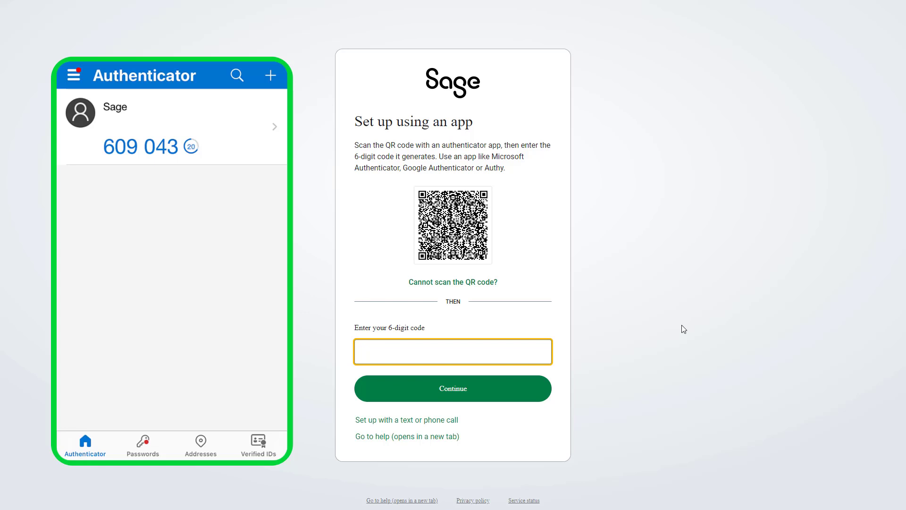
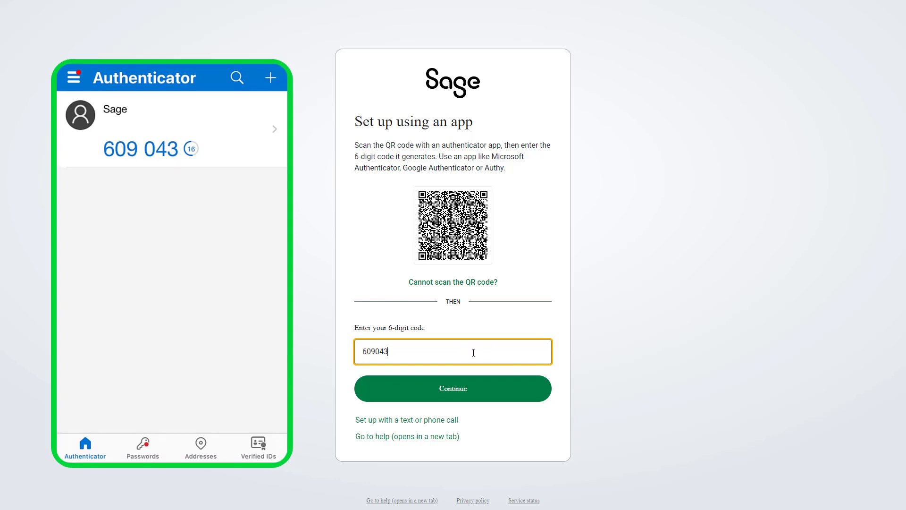
# Step: Enter the authenticator app's 6-digit code, then copy the recovery code and confirm it's saved
pyautogui.click(512, 390)
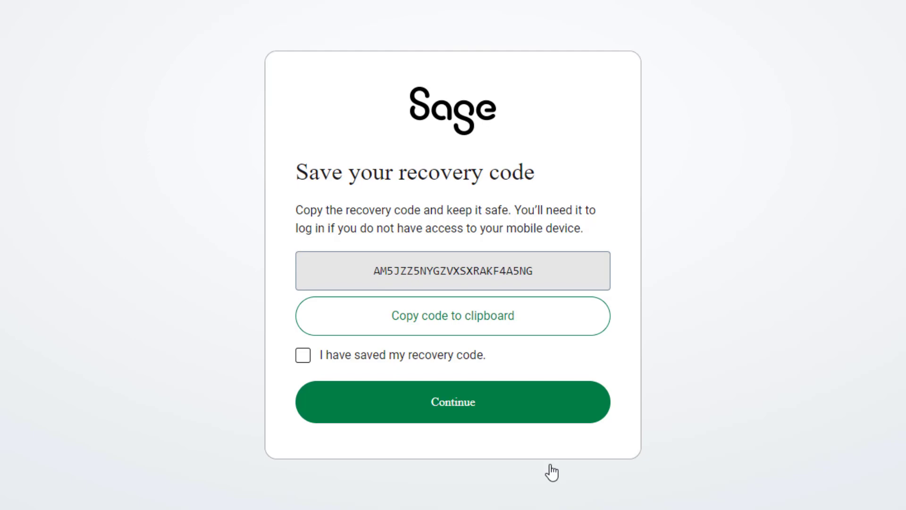
pyautogui.click(480, 327)
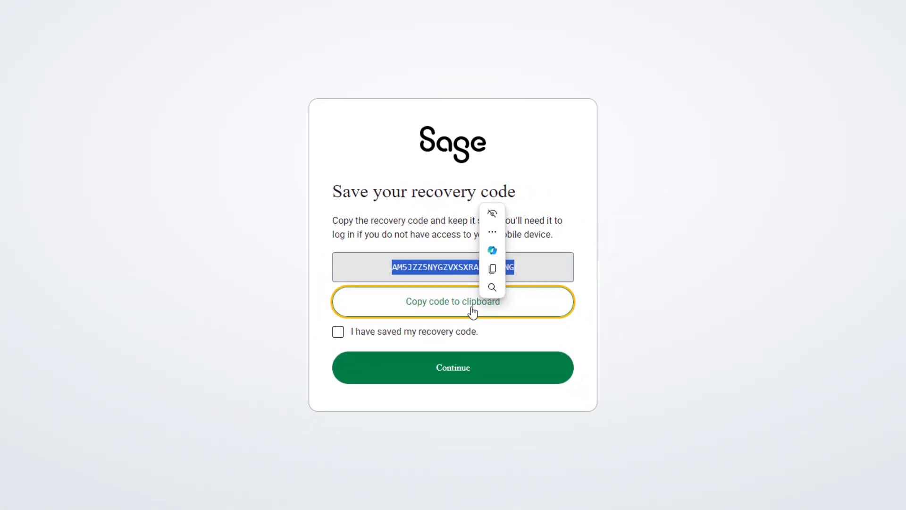
pyautogui.click(608, 322)
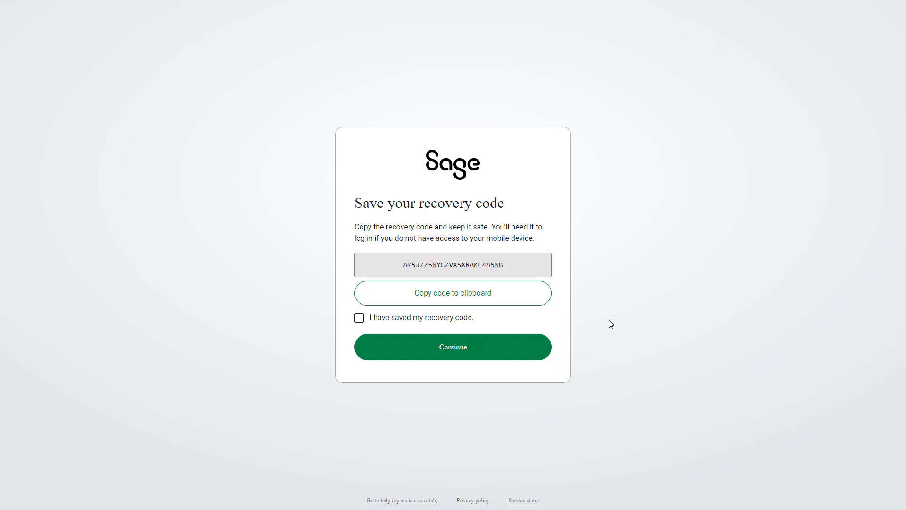
pyautogui.click(359, 318)
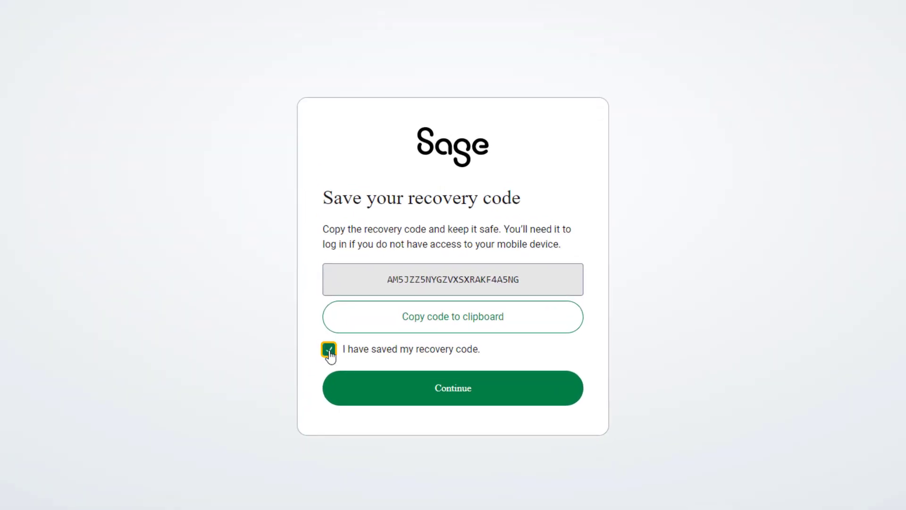
pyautogui.click(535, 404)
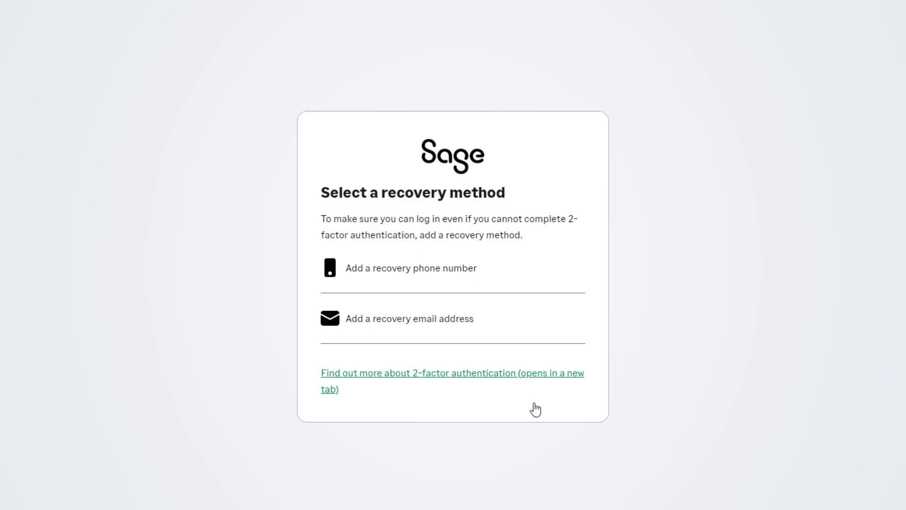
# Step: Add the pasted recovery email address and confirm it with the 6-digit code emailed to it
pyautogui.click(453, 335)
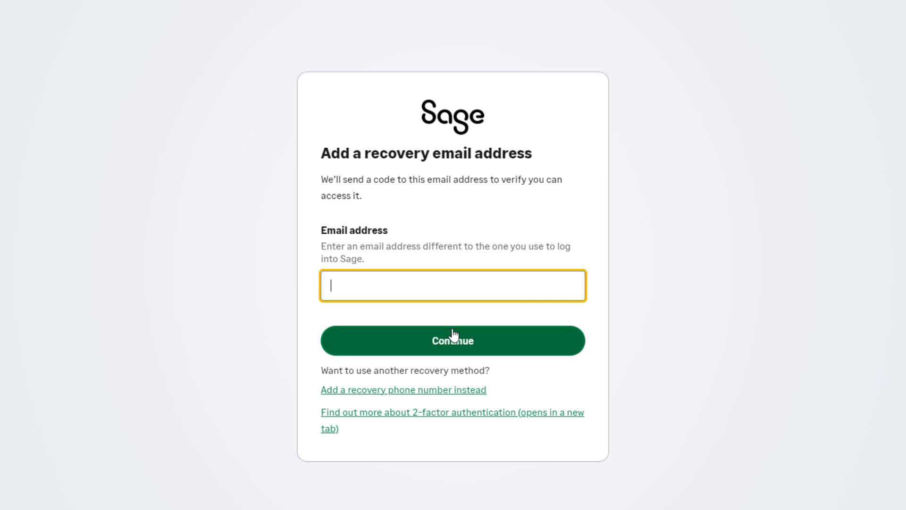
pyautogui.hotkey('ctrl', 'v')
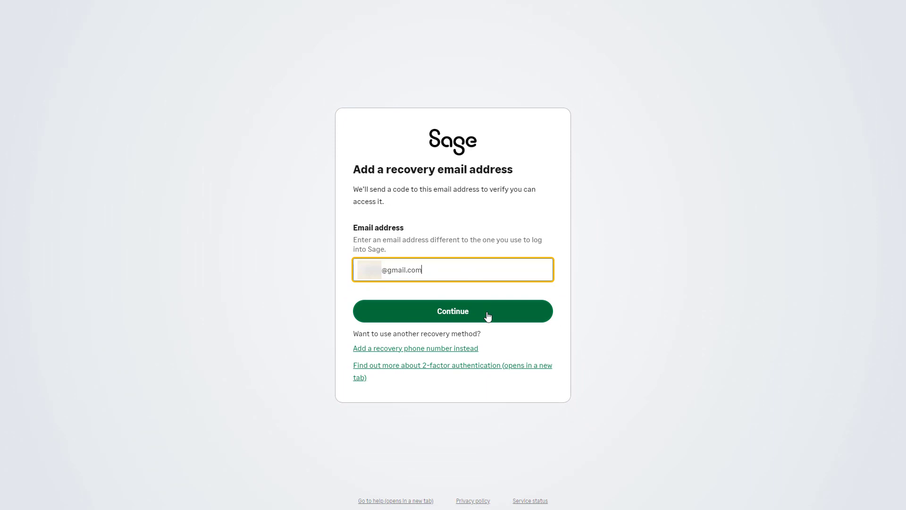
pyautogui.click(524, 318)
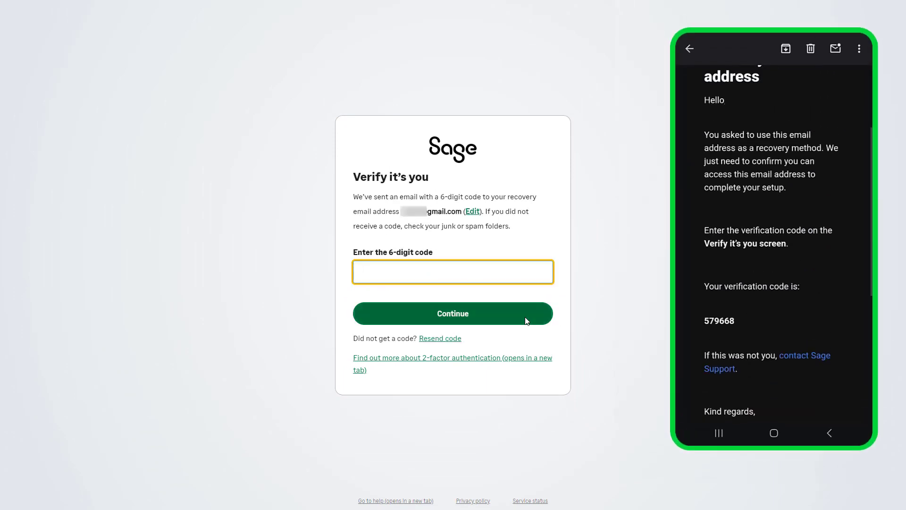
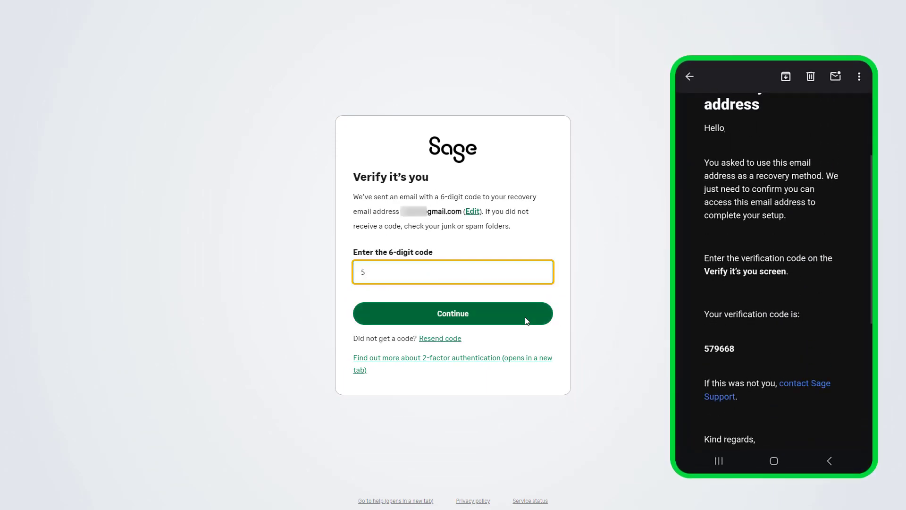
pyautogui.click(527, 321)
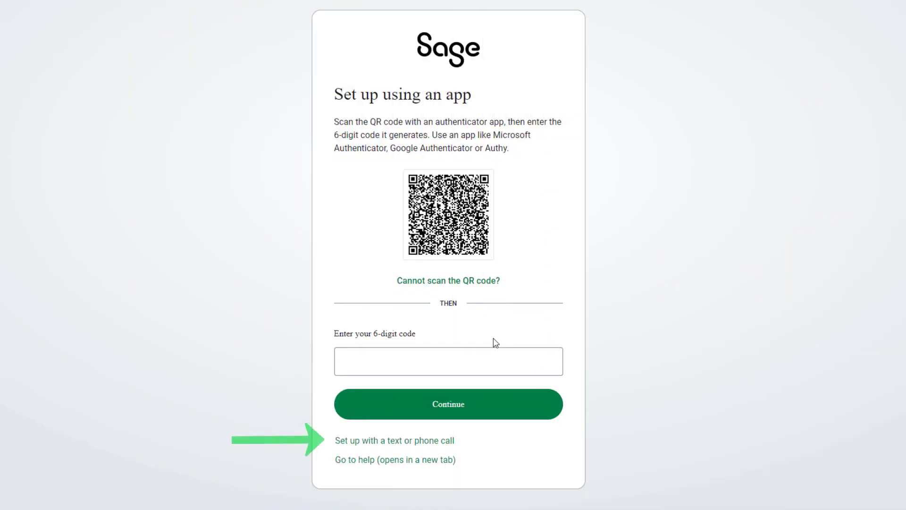
# Step: Switch to text-message verification, enter the UK phone number, and confirm the texted code
pyautogui.click(392, 441)
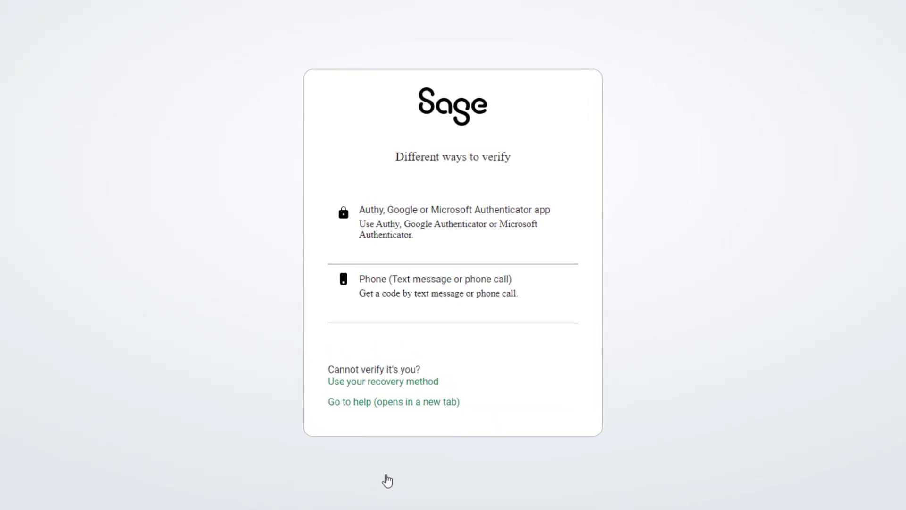
pyautogui.click(482, 299)
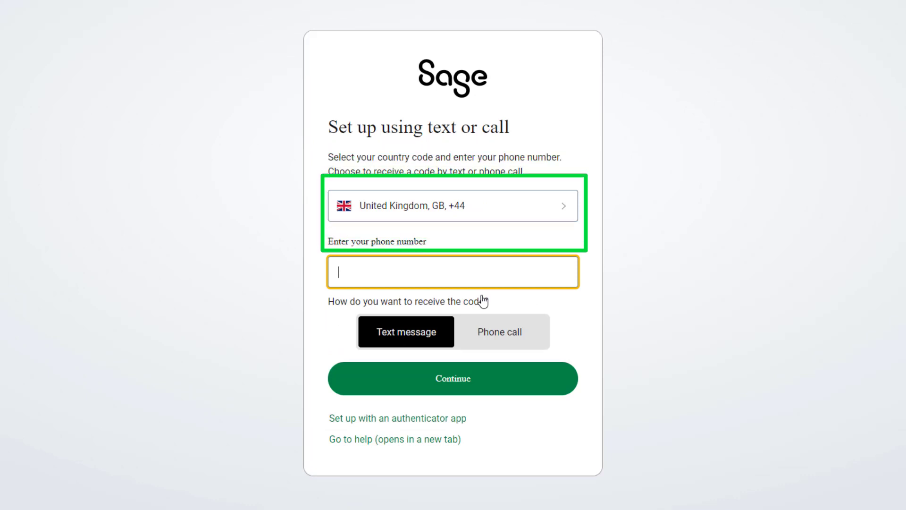
pyautogui.write('07854')
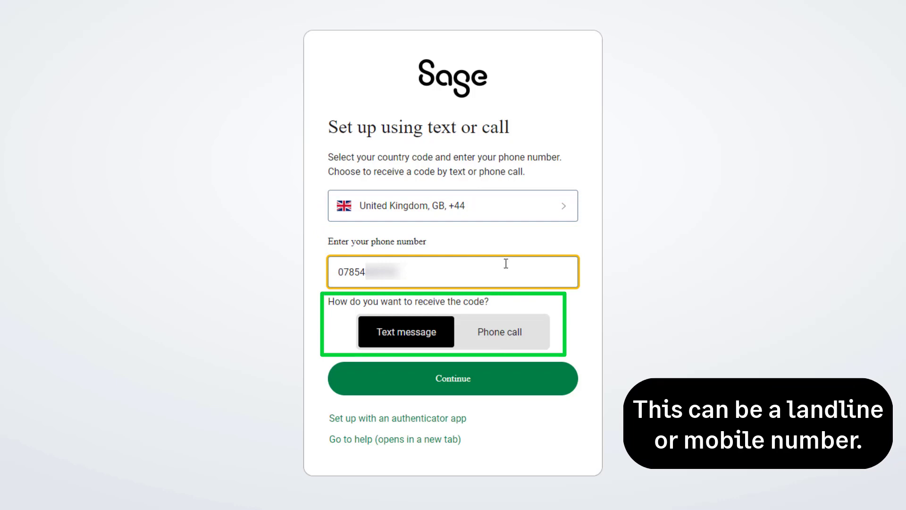
pyautogui.click(530, 382)
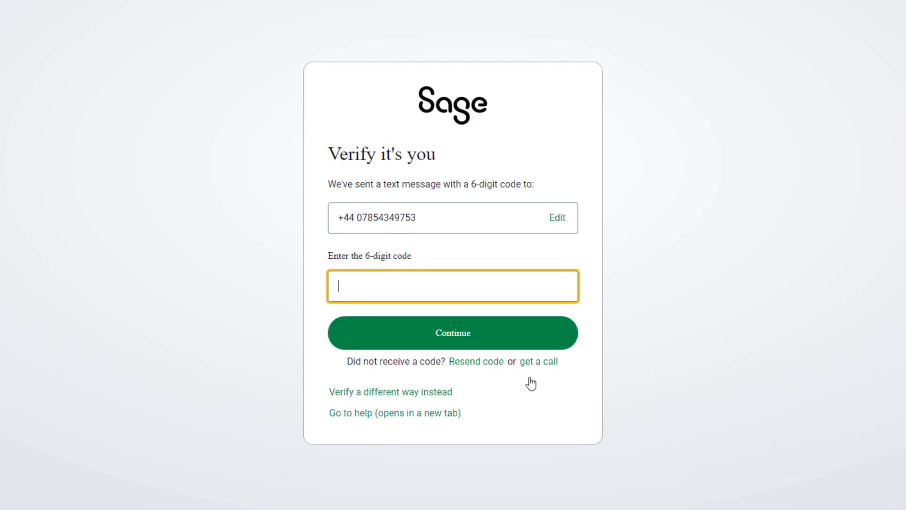
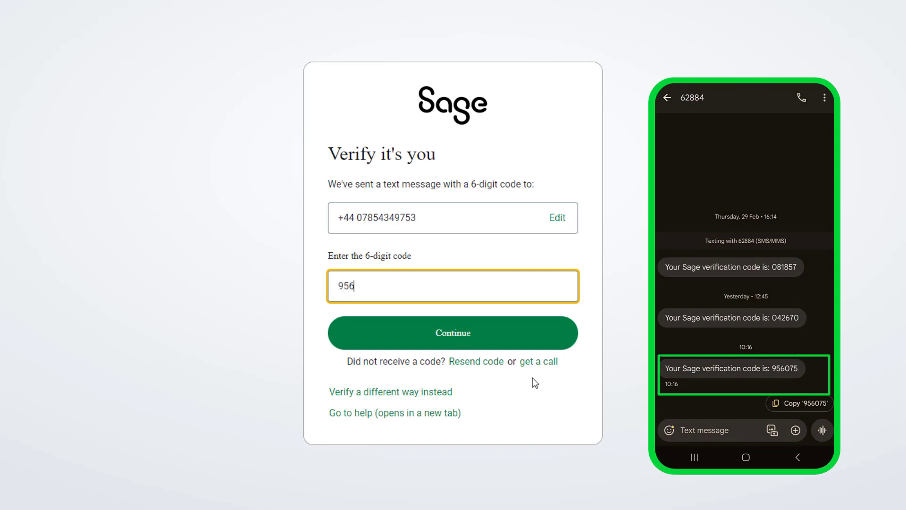
pyautogui.click(512, 346)
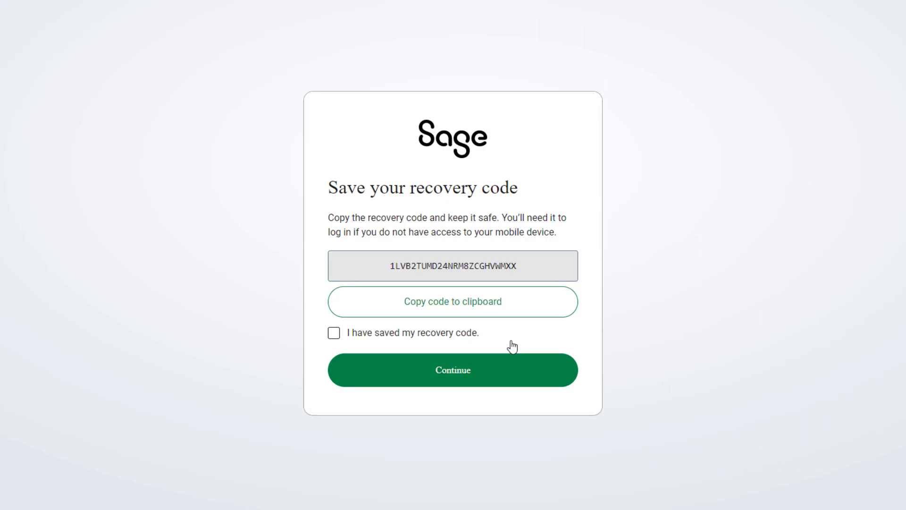
# Step: Copy the new recovery code to the clipboard and confirm it has been saved
pyautogui.click(423, 311)
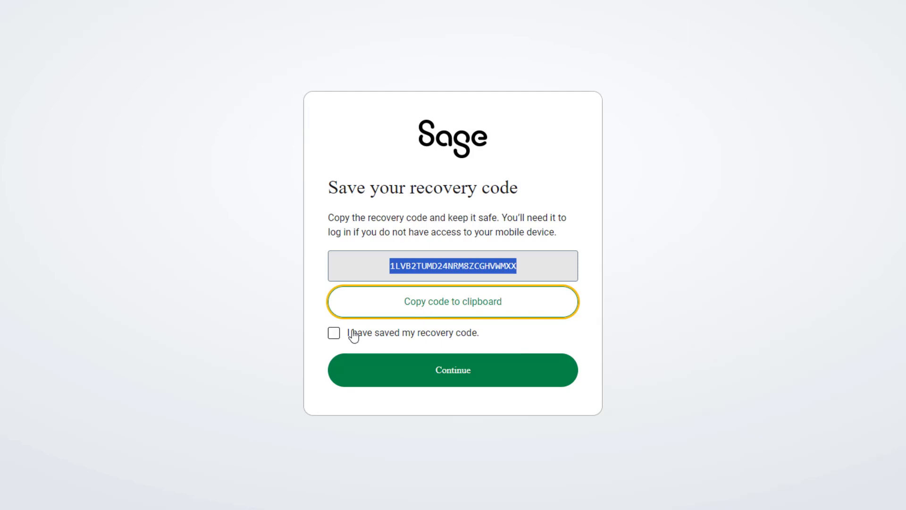
pyautogui.click(334, 334)
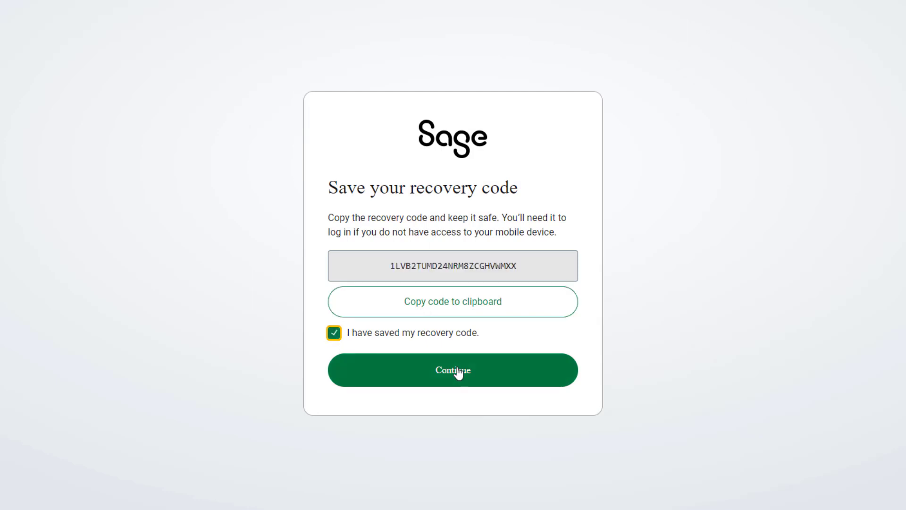
pyautogui.click(458, 372)
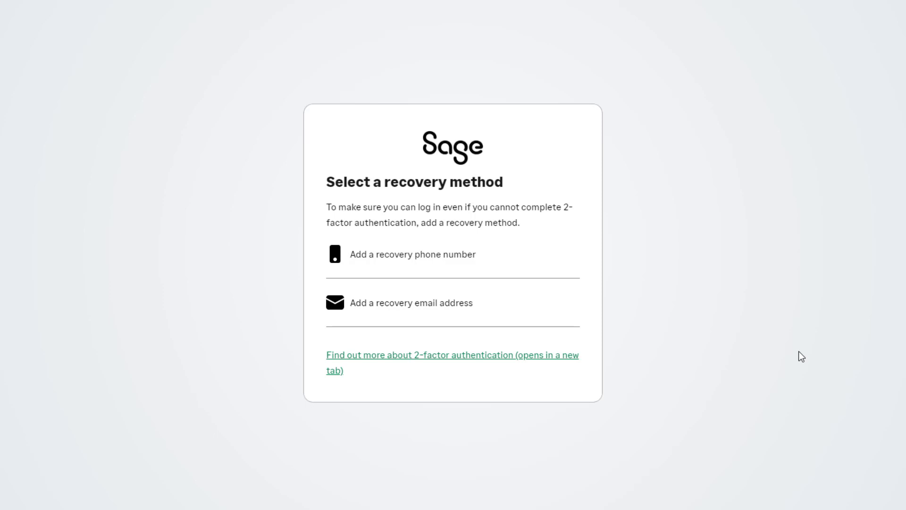
# Step: Add the suggested recovery email address and submit the 6-digit code emailed to it
pyautogui.click(464, 306)
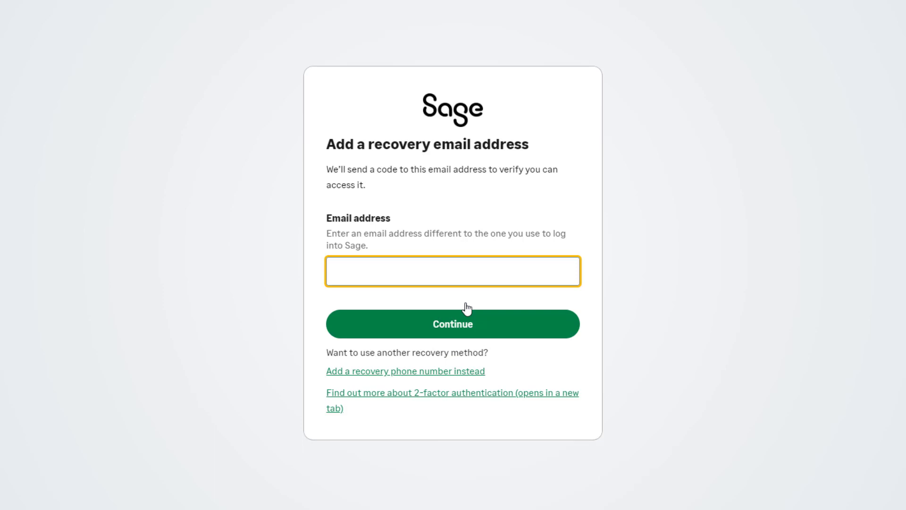
pyautogui.hotkey('ctrl', 'v')
pyautogui.click(595, 342)
pyautogui.click(538, 330)
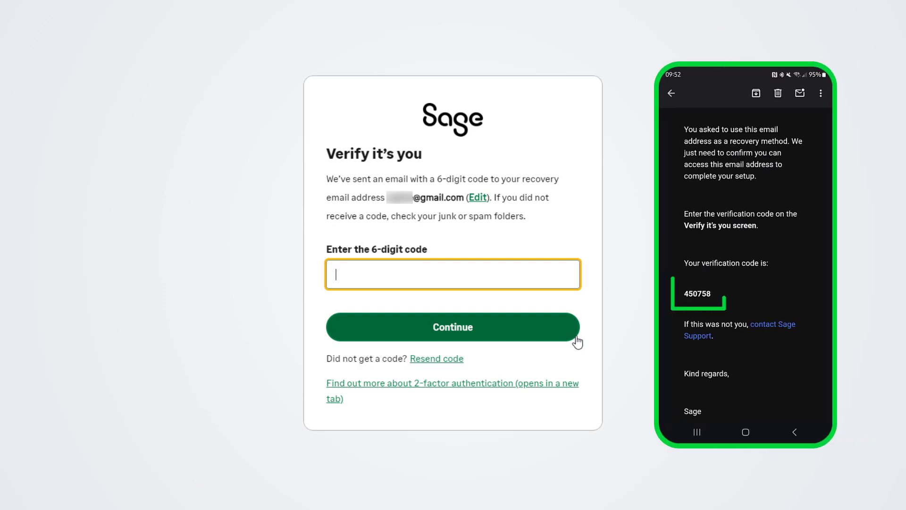
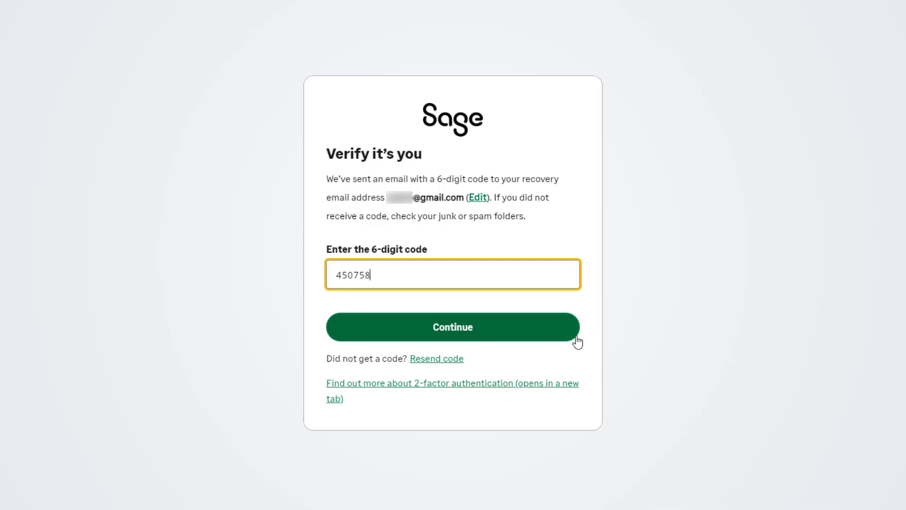
pyautogui.click(544, 330)
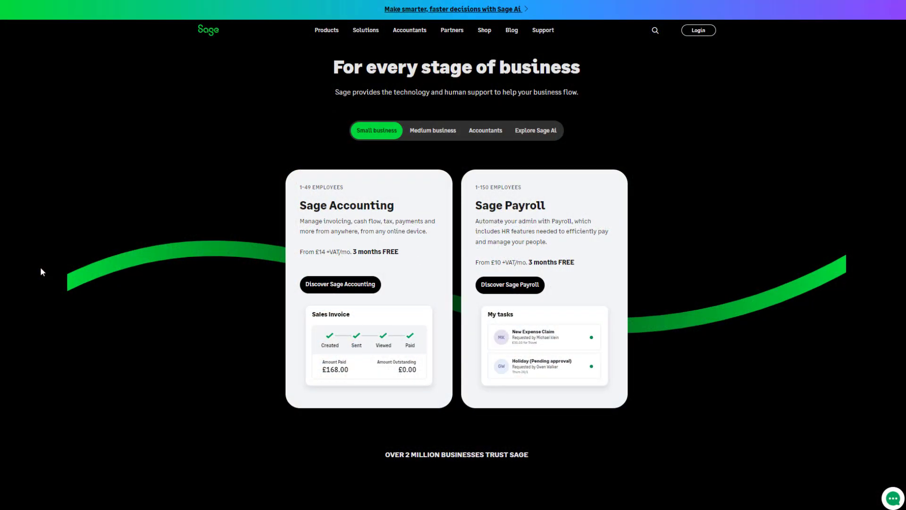
# Step: Go to the Sage login portal from the homepage
pyautogui.click(712, 40)
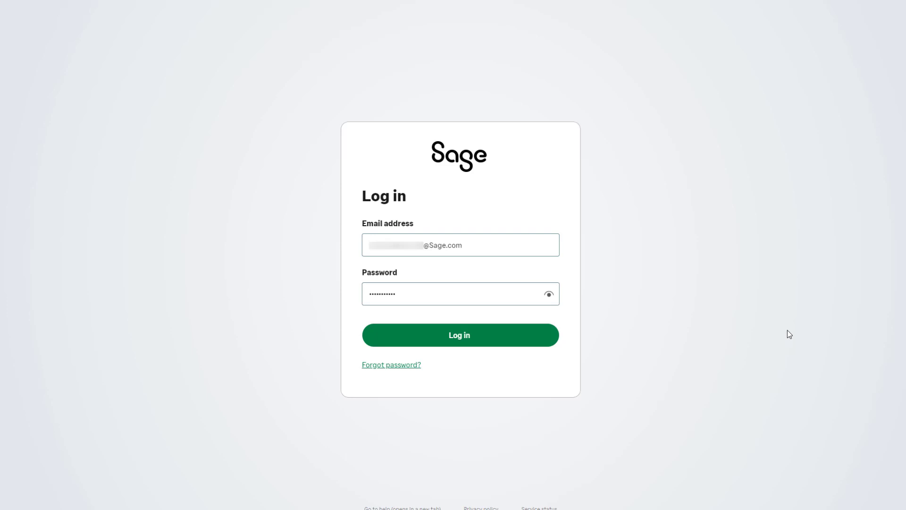
# Step: Log in with the authenticator app code, remembering this device for 30 days
pyautogui.click(542, 343)
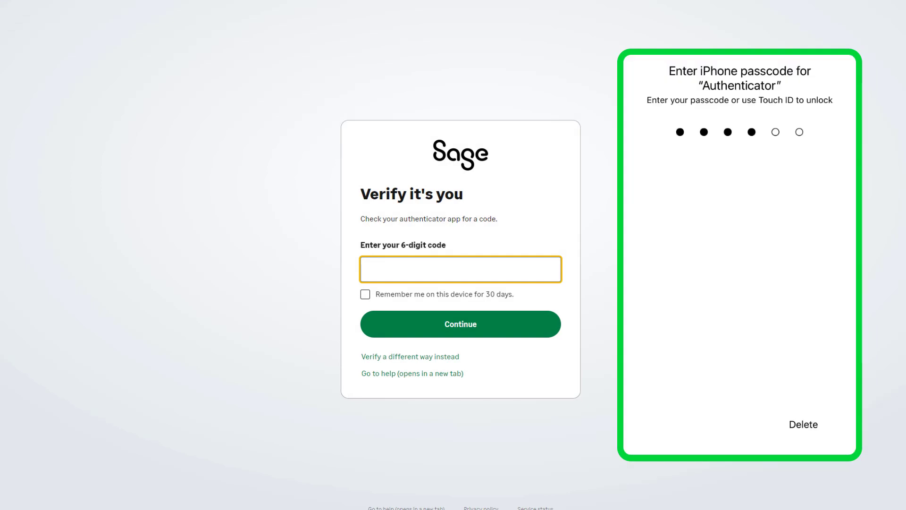
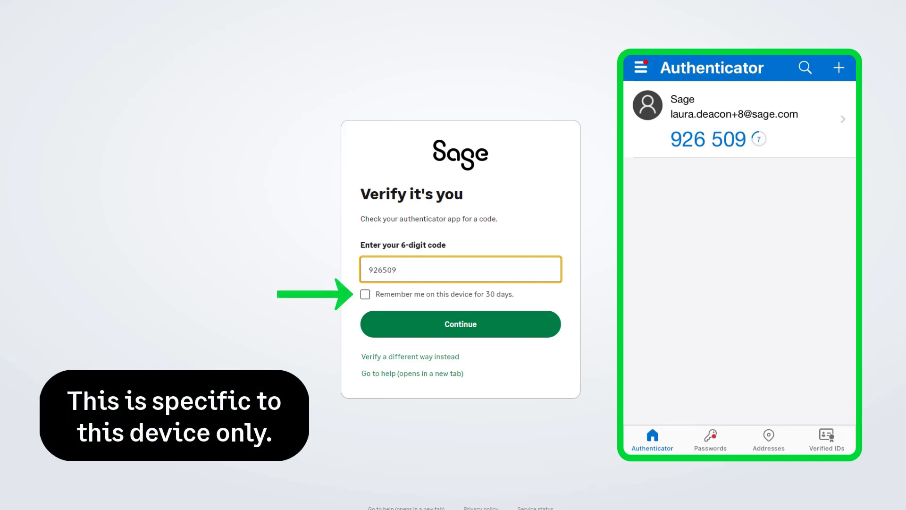
pyautogui.click(365, 293)
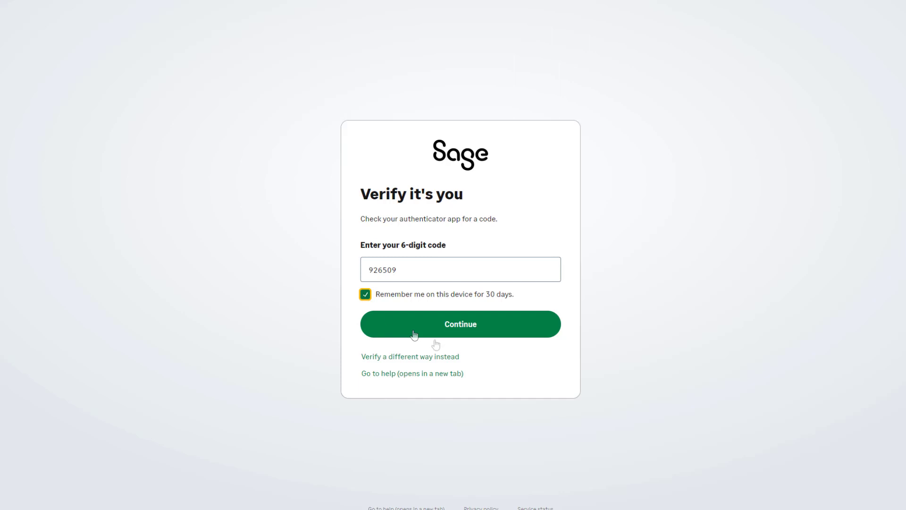
pyautogui.click(491, 334)
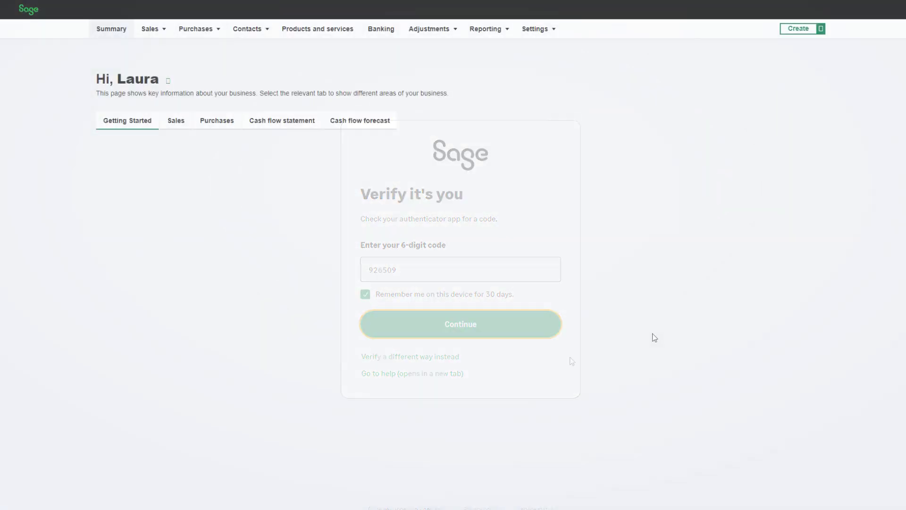